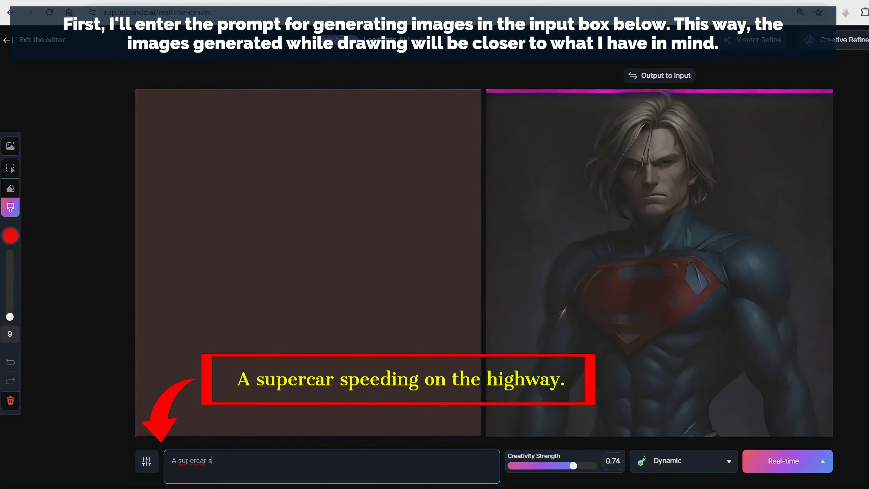
# Complete the image prompt so it reads "A supercar speeding on the highway.".
pyautogui.write('on the')
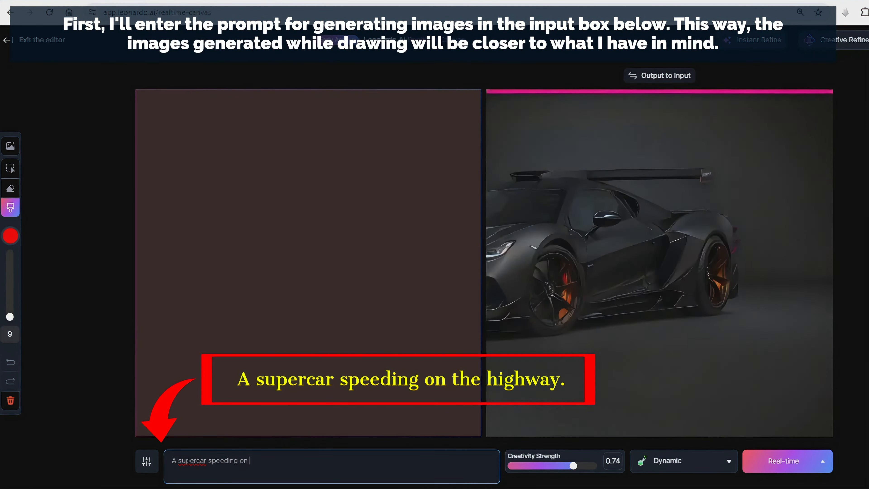
pyautogui.write(' high')
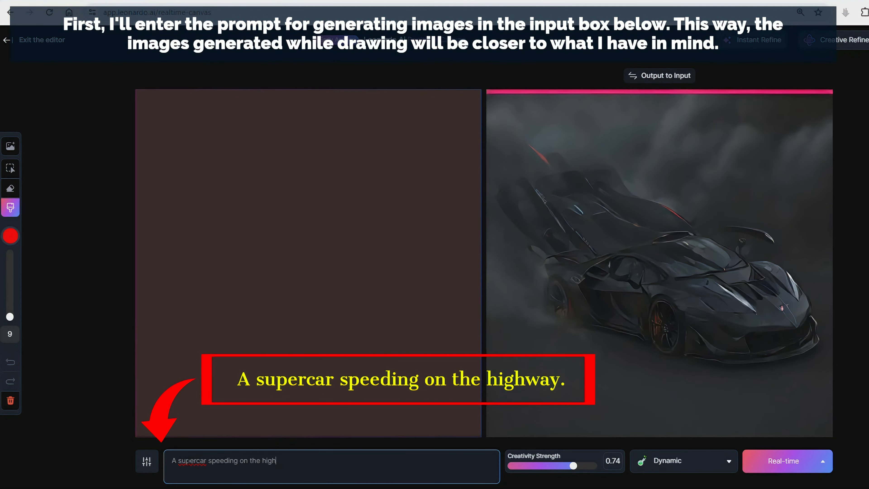
pyautogui.write('way.')
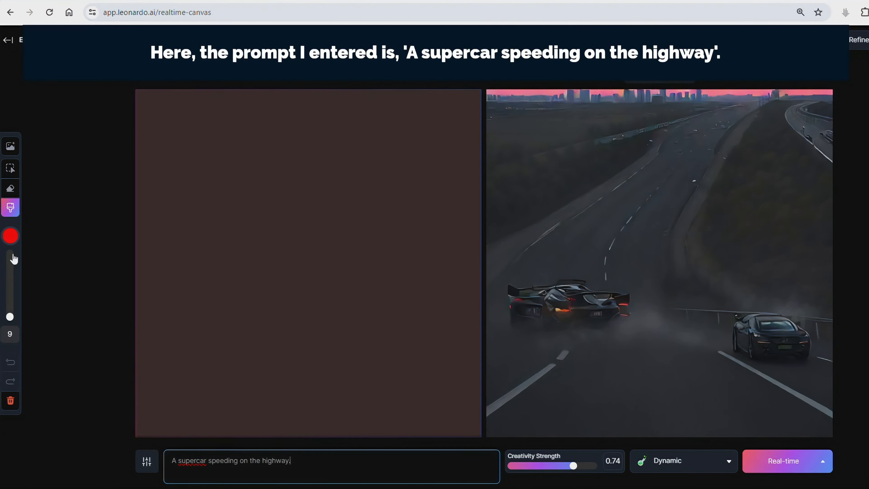
# Sketch the upper outline of a car body on the canvas with the red #FC0000 brush at size 9.
pyautogui.click(10, 236)
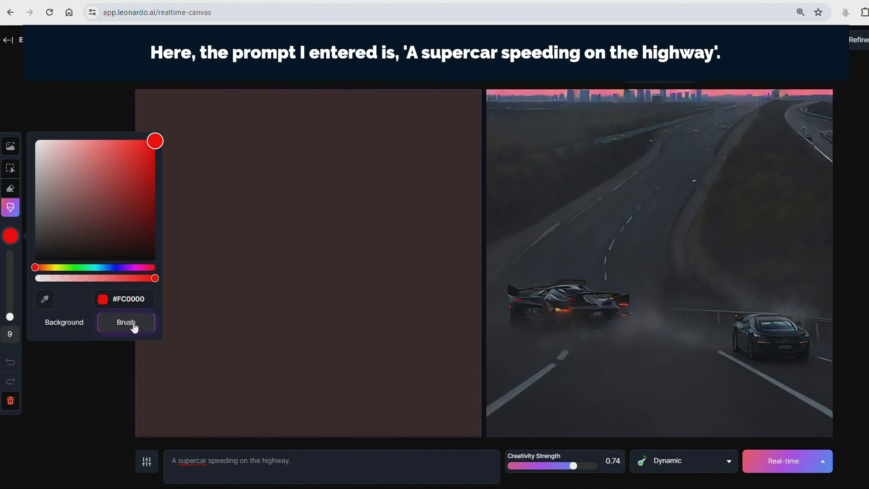
pyautogui.click(86, 401)
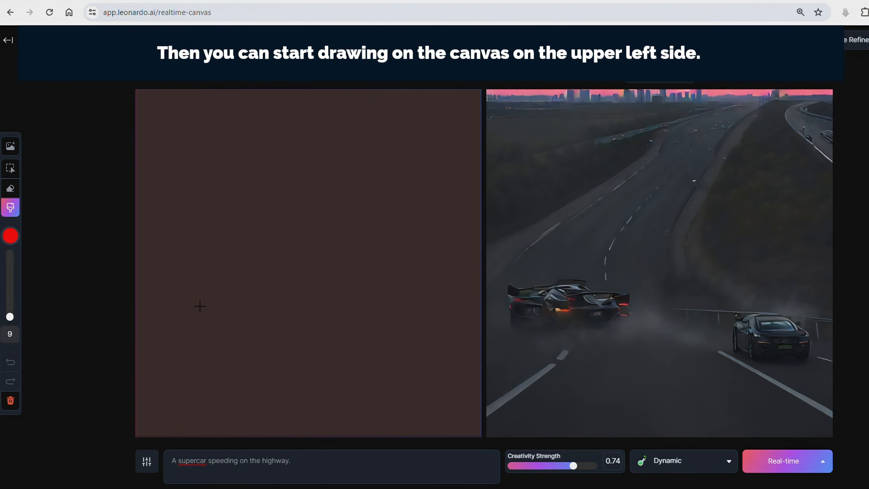
pyautogui.moveTo(207, 297)
pyautogui.mouseDown()
pyautogui.moveTo(247, 278)
pyautogui.moveTo(272, 285)
pyautogui.moveTo(305, 253)
pyautogui.moveTo(358, 243)
pyautogui.moveTo(394, 262)
pyautogui.mouseUp()
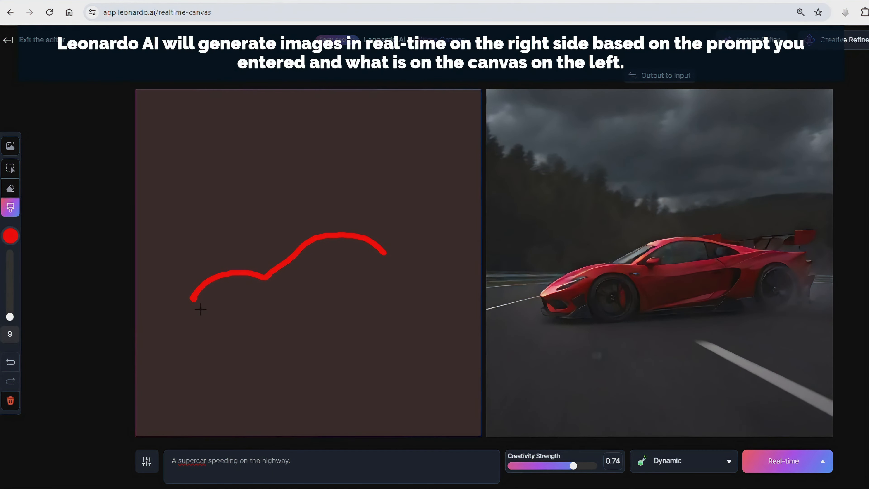
# Paint two solid black wheels beneath the car's front and rear.
pyautogui.moveTo(215, 330)
pyautogui.mouseDown()
pyautogui.moveTo(287, 314)
pyautogui.moveTo(288, 331)
pyautogui.mouseUp()
pyautogui.click(10, 236)
pyautogui.click(34, 261)
pyautogui.click(126, 324)
pyautogui.moveTo(393, 292)
pyautogui.mouseDown()
pyautogui.moveTo(383, 307)
pyautogui.moveTo(349, 302)
pyautogui.mouseUp()
# Close the car's lower and rear outline in red and paint a black windshield patch inside it.
pyautogui.click(9, 237)
pyautogui.click(155, 150)
pyautogui.moveTo(215, 326); pyautogui.dragTo(234, 332)
pyautogui.moveTo(300, 327); pyautogui.dragTo(353, 311)
pyautogui.moveTo(390, 257); pyautogui.dragTo(387, 282)
pyautogui.moveTo(304, 260)
pyautogui.mouseDown()
pyautogui.moveTo(298, 272)
pyautogui.moveTo(320, 256)
pyautogui.mouseUp()
# Draw the road's two edge lines around the car in light grey #CFC3C3, curving the far edge toward the upper corner.
pyautogui.click(10, 237)
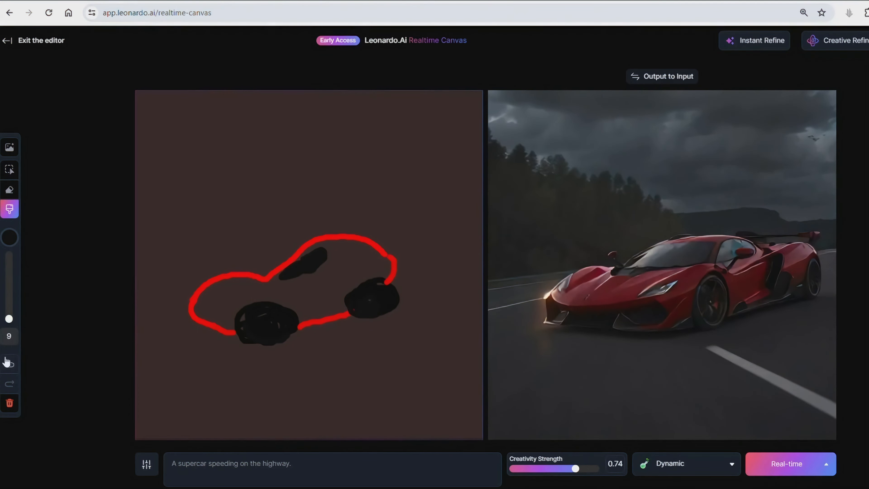
pyautogui.click(9, 237)
pyautogui.click(43, 161)
pyautogui.moveTo(136, 307); pyautogui.dragTo(187, 294)
pyautogui.moveTo(249, 267); pyautogui.dragTo(286, 252)
pyautogui.moveTo(344, 231)
pyautogui.mouseDown()
pyautogui.moveTo(403, 207)
pyautogui.moveTo(429, 99)
pyautogui.mouseUp()
pyautogui.moveTo(145, 428); pyautogui.dragTo(483, 310)
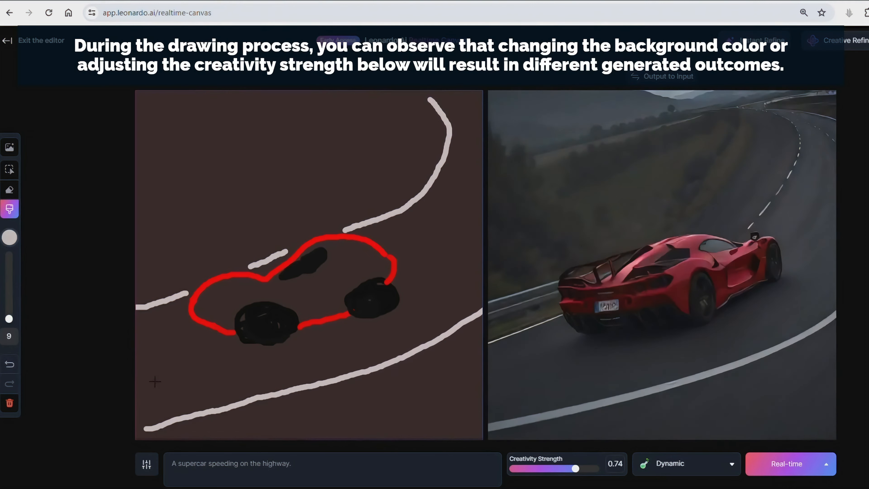
# Add five short light grey dashes between the road edges as a curving lane marking.
pyautogui.moveTo(144, 373); pyautogui.dragTo(188, 361)
pyautogui.moveTo(214, 356); pyautogui.dragTo(241, 347)
pyautogui.moveTo(314, 338); pyautogui.dragTo(336, 329)
pyautogui.moveTo(415, 285); pyautogui.dragTo(441, 268)
pyautogui.moveTo(456, 248); pyautogui.dragTo(475, 223)
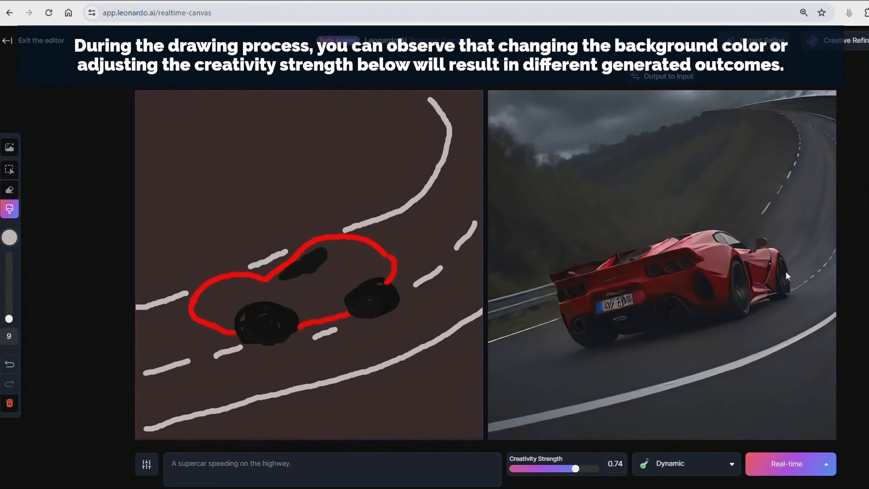
# Change the canvas background to a lighter dusty pink and raise the Creativity Strength to 0.83.
pyautogui.click(15, 237)
pyautogui.click(63, 320)
pyautogui.click(61, 182)
pyautogui.click(98, 403)
pyautogui.moveTo(579, 471); pyautogui.dragTo(590, 473)
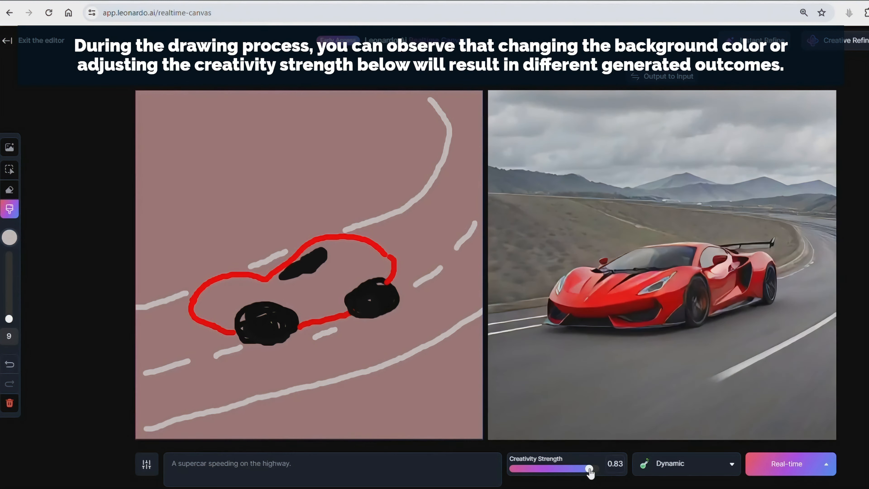
# Paint a filled lake above the road in blue #5481B9, enlarging the brush to size 56 for the fill.
pyautogui.click(15, 239)
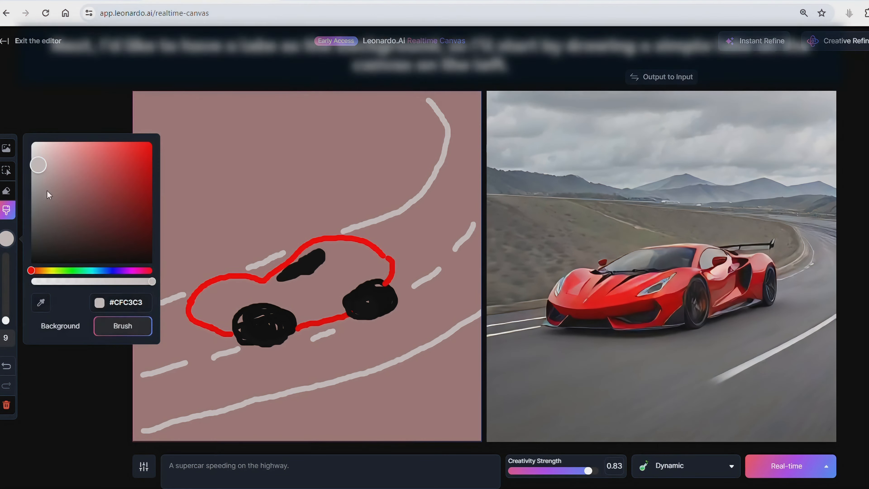
pyautogui.click(103, 271)
pyautogui.click(98, 176)
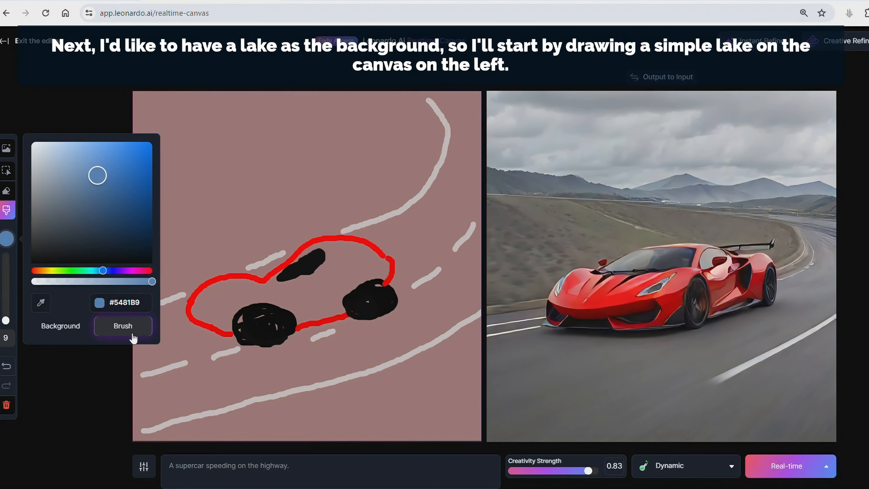
pyautogui.click(73, 367)
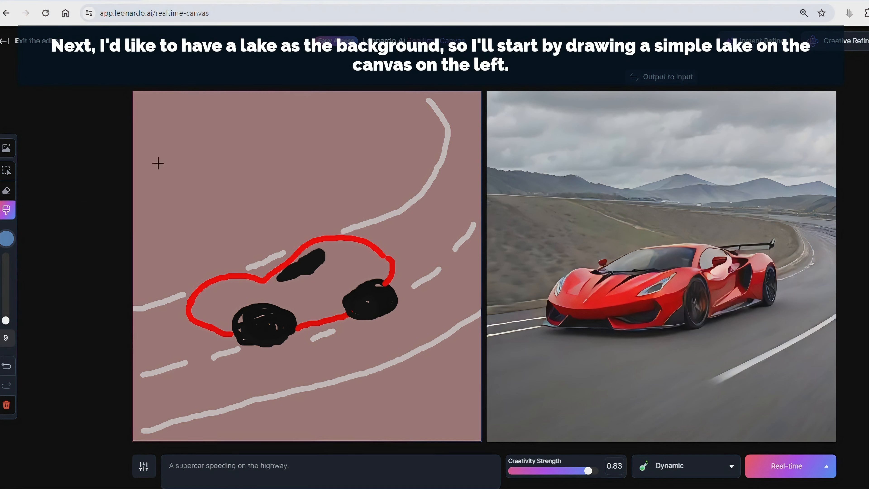
pyautogui.moveTo(321, 159)
pyautogui.mouseDown()
pyautogui.moveTo(326, 208)
pyautogui.moveTo(147, 194)
pyautogui.moveTo(179, 194)
pyautogui.mouseUp()
pyautogui.moveTo(14, 320); pyautogui.dragTo(11, 300)
pyautogui.moveTo(238, 187)
pyautogui.mouseDown()
pyautogui.moveTo(358, 178)
pyautogui.moveTo(177, 196)
pyautogui.moveTo(154, 210)
pyautogui.moveTo(214, 215)
pyautogui.moveTo(307, 197)
pyautogui.moveTo(291, 177)
pyautogui.moveTo(219, 204)
pyautogui.moveTo(154, 257)
pyautogui.moveTo(236, 234)
pyautogui.moveTo(367, 178)
pyautogui.moveTo(285, 162)
pyautogui.moveTo(147, 203)
pyautogui.moveTo(153, 229)
pyautogui.mouseUp()
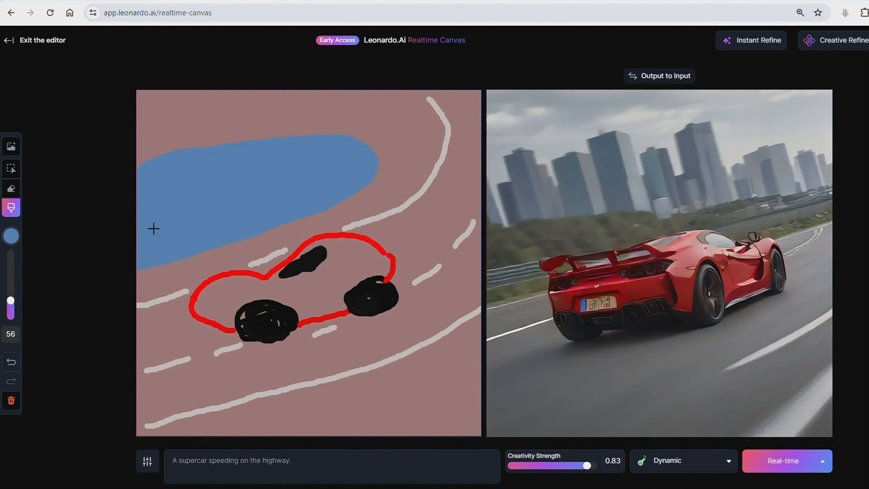
# Reduce the brush size to 25 and start editing at the end of the prompt.
pyautogui.moveTo(11, 300); pyautogui.dragTo(11, 311)
pyautogui.click(289, 461)
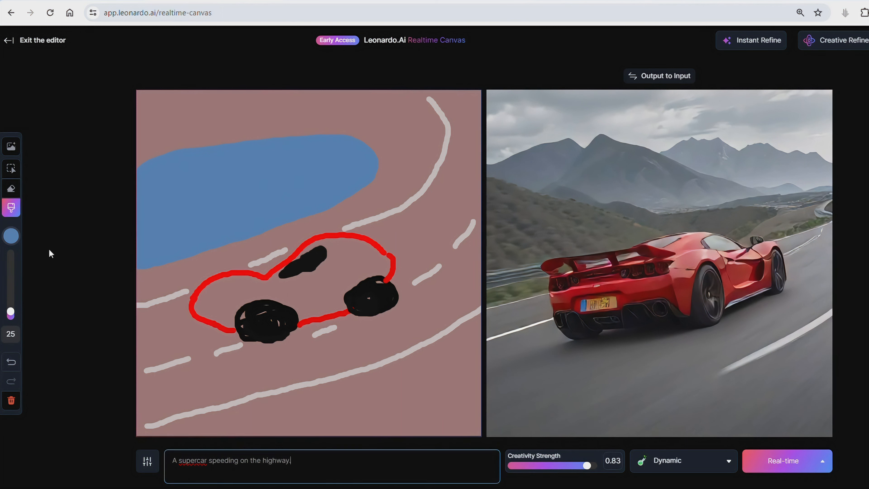
pyautogui.write('ther')
pyautogui.press('BackSpace')
pyautogui.press('BackSpace')
pyautogui.press('BackSpace')
pyautogui.press('BackSpace')
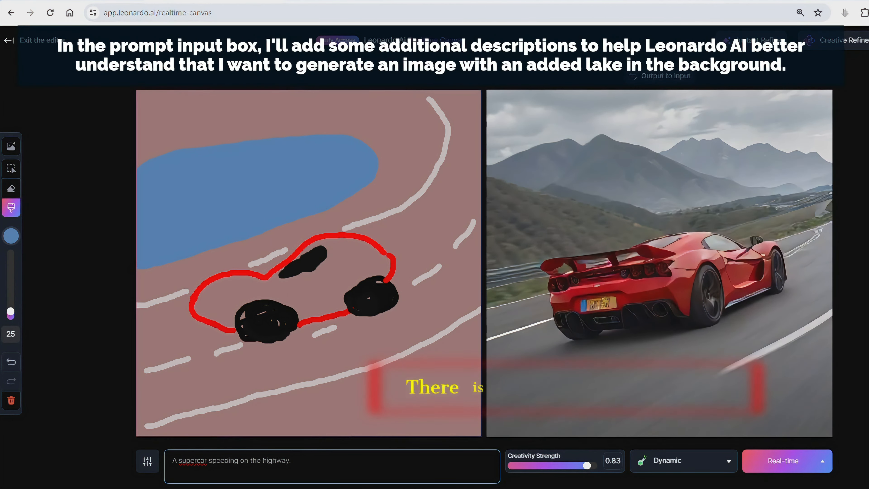
# Append "There is a lake as background." to the supercar prompt.
pyautogui.write('There is a')
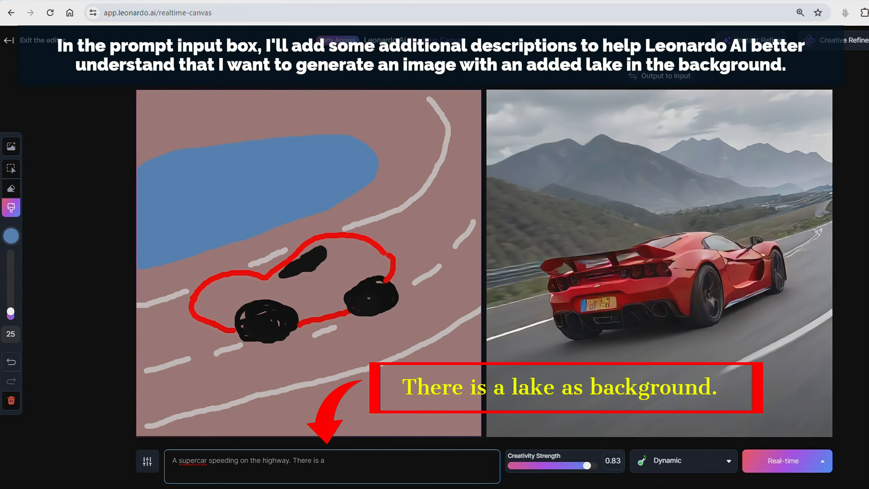
pyautogui.write(' lake')
pyautogui.write(' as')
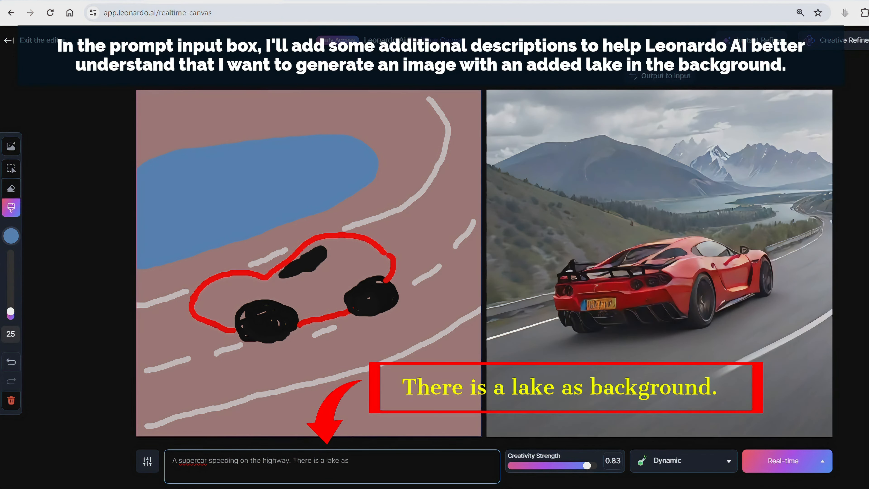
pyautogui.write(' background.')
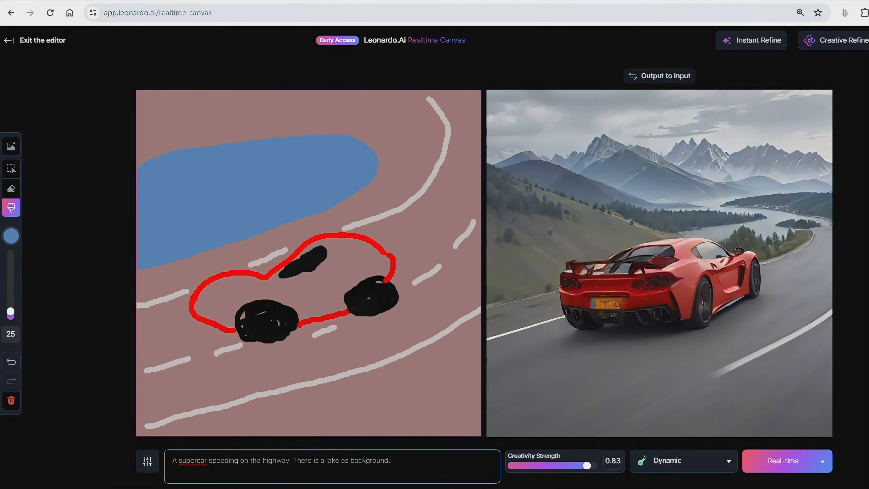
pyautogui.press('Return')
pyautogui.press('BackSpace')
# Vary the Creativity Strength, lowering it to 0.79 and raising it again.
pyautogui.moveTo(587, 466); pyautogui.dragTo(581, 466)
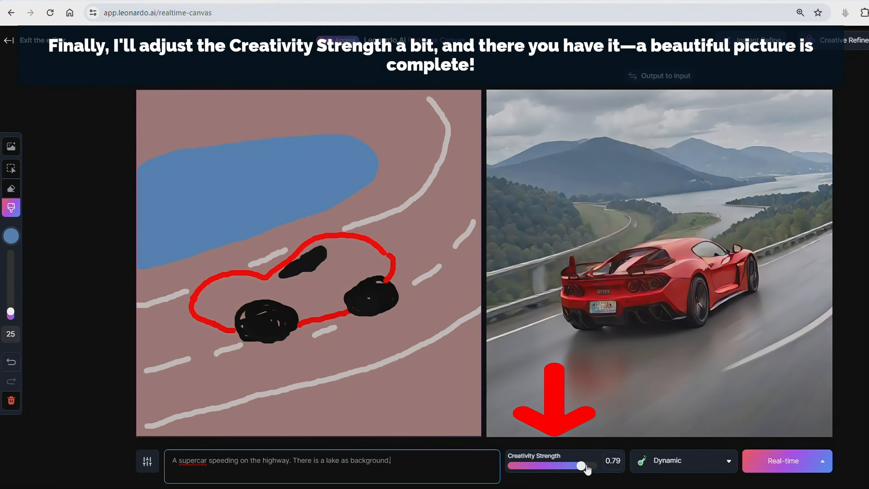
pyautogui.moveTo(588, 470); pyautogui.dragTo(596, 471)
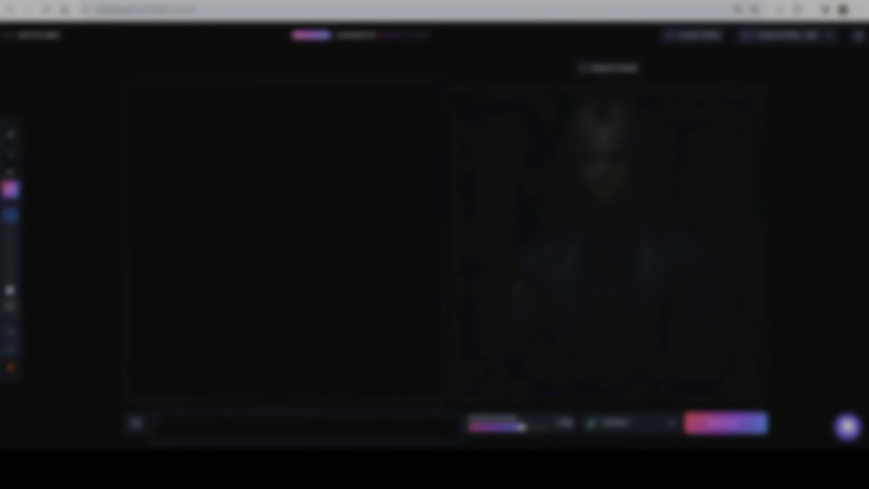
# Enter the prompt "A hard rocker wears sun glasses and plays electric guitar." for the empty canvas.
pyautogui.write('ha')
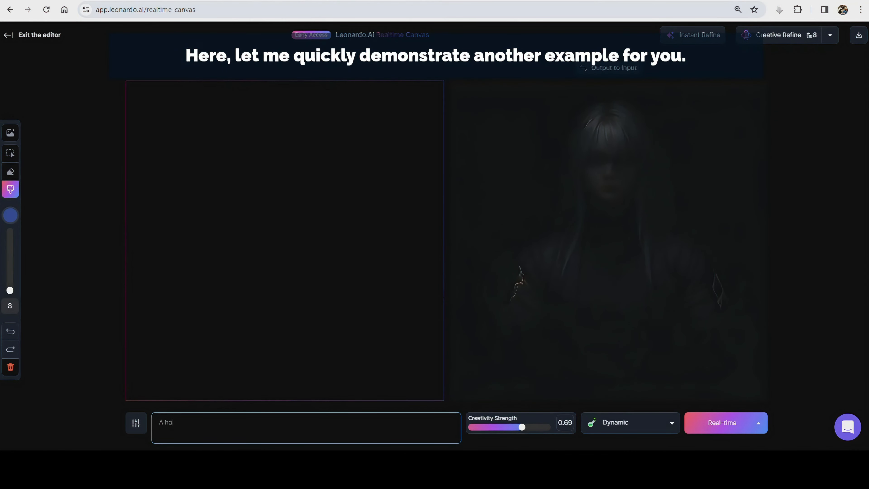
pyautogui.write('rd rocker')
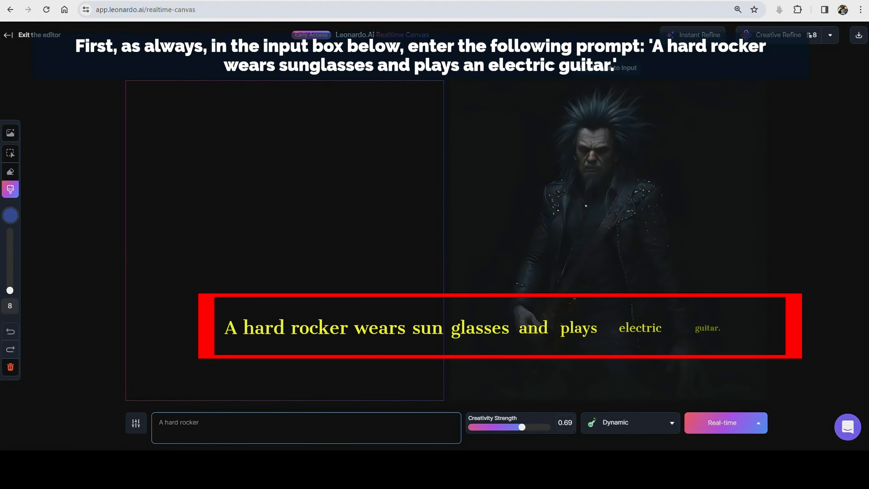
pyautogui.write(' wears sun glasses and plays eelectric')
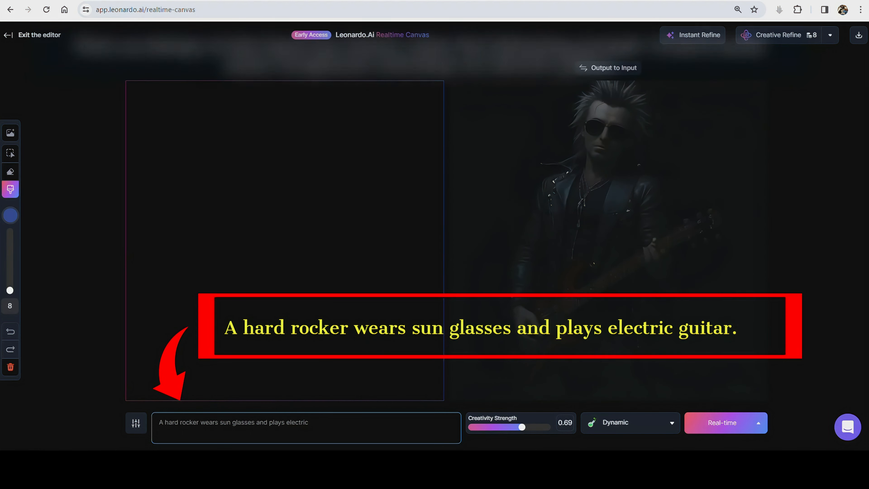
pyautogui.write(' guitar.')
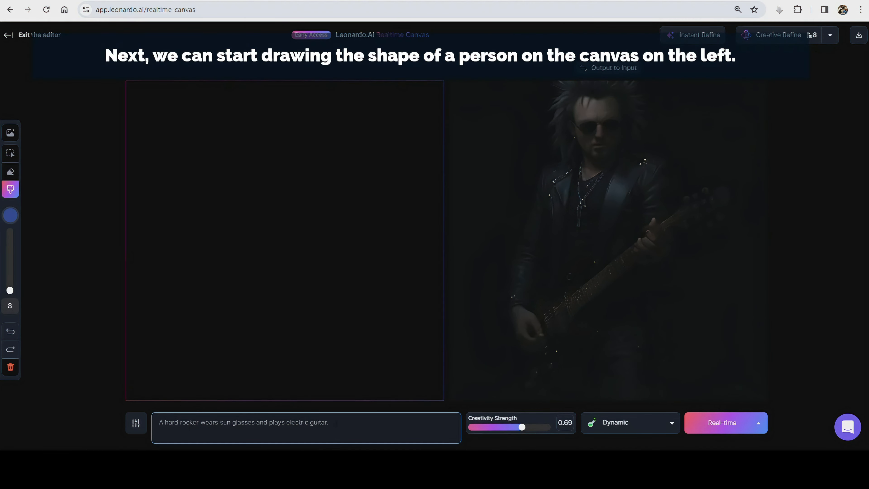
# Set the Creativity Strength to 0.71 and sketch a blue outline of a person with head, torso, arms and legs.
pyautogui.moveTo(521, 427); pyautogui.dragTo(524, 427)
pyautogui.moveTo(242, 193); pyautogui.dragTo(245, 200)
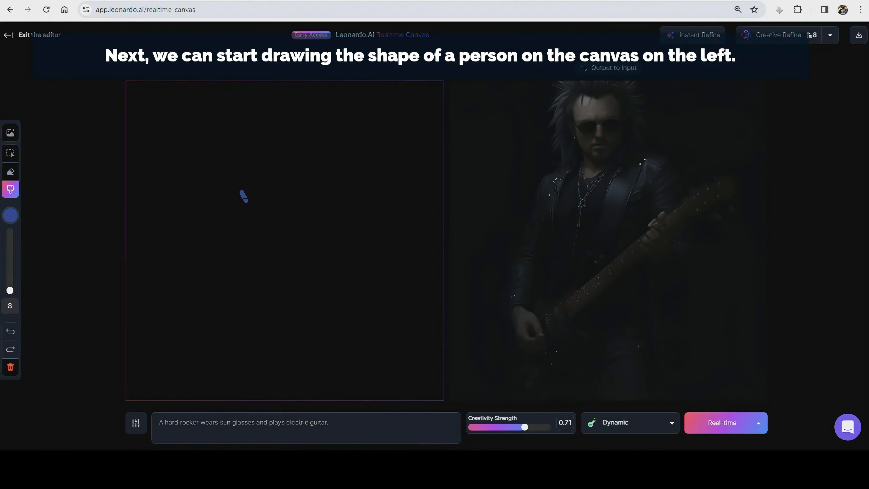
pyautogui.moveTo(301, 171)
pyautogui.mouseDown()
pyautogui.moveTo(254, 212)
pyautogui.moveTo(278, 214)
pyautogui.moveTo(235, 218)
pyautogui.moveTo(215, 296)
pyautogui.moveTo(247, 272)
pyautogui.moveTo(307, 283)
pyautogui.moveTo(279, 214)
pyautogui.mouseUp()
pyautogui.moveTo(246, 310); pyautogui.dragTo(222, 400)
pyautogui.moveTo(268, 351)
pyautogui.mouseDown()
pyautogui.moveTo(256, 400)
pyautogui.moveTo(306, 401)
pyautogui.mouseUp()
pyautogui.moveTo(291, 314)
pyautogui.mouseDown()
pyautogui.moveTo(318, 351)
pyautogui.moveTo(325, 400)
pyautogui.mouseUp()
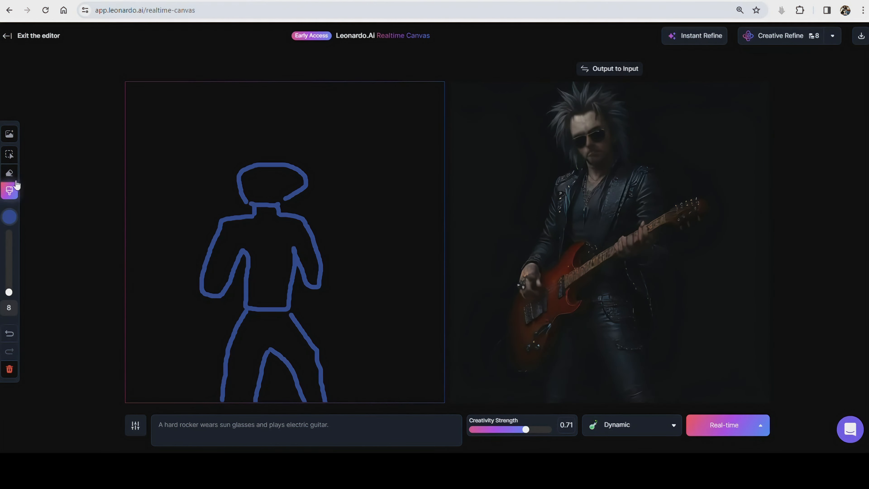
# Draw a dark red electric guitar outline across the figure's waist, with its neck extending up and outward.
pyautogui.click(10, 217)
pyautogui.click(144, 246)
pyautogui.click(97, 352)
pyautogui.moveTo(186, 288)
pyautogui.mouseDown()
pyautogui.moveTo(249, 304)
pyautogui.moveTo(307, 285)
pyautogui.moveTo(311, 316)
pyautogui.moveTo(326, 328)
pyautogui.mouseUp()
pyautogui.moveTo(232, 345); pyautogui.dragTo(329, 330)
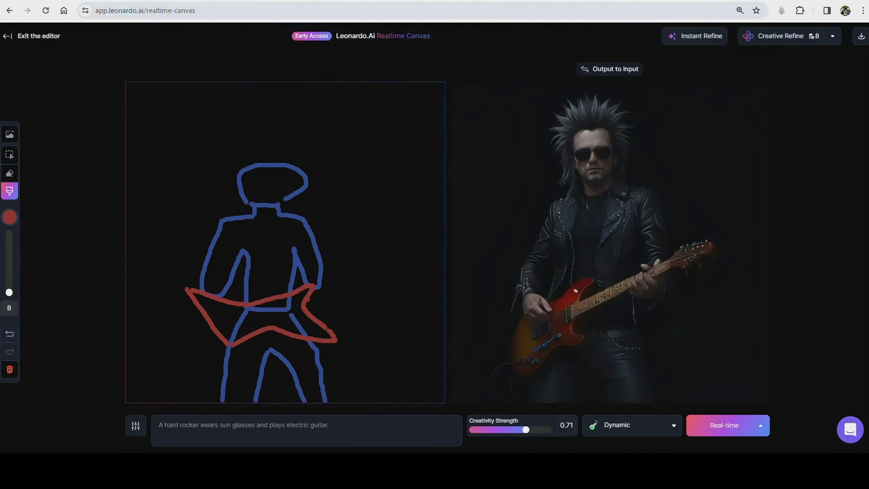
pyautogui.moveTo(310, 288); pyautogui.dragTo(306, 309)
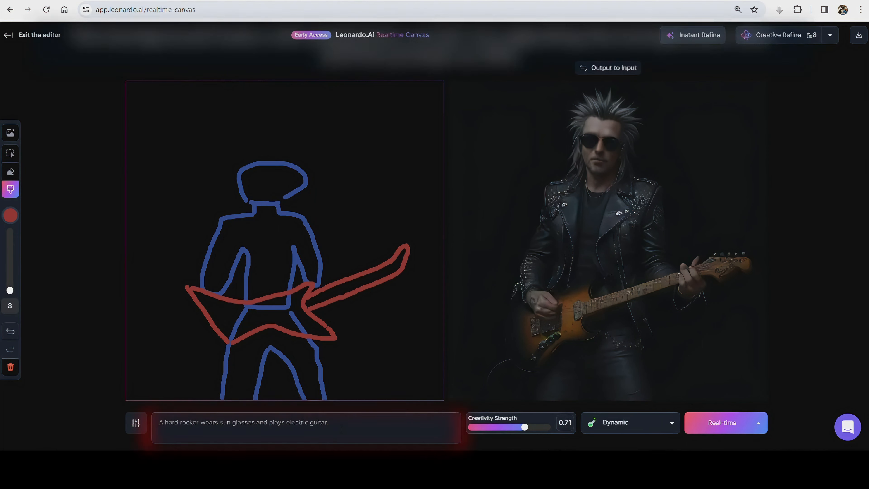
# Extend the rocker prompt with "in concert" and raise the Creativity Strength to 0.76.
pyautogui.click(365, 434)
pyautogui.write('in concert')
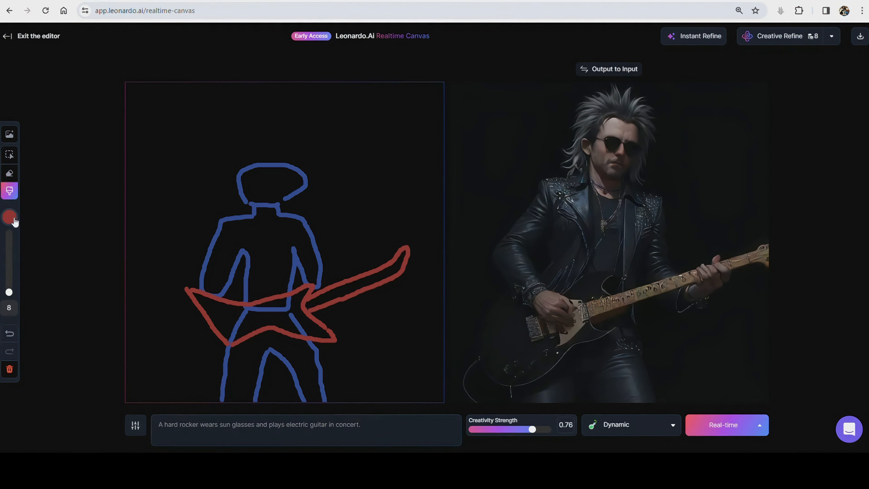
# Change the canvas background from black to a muted olive yellow.
pyautogui.click(16, 220)
pyautogui.click(48, 245)
pyautogui.click(59, 296)
pyautogui.click(50, 245)
pyautogui.moveTo(94, 175); pyautogui.dragTo(84, 193)
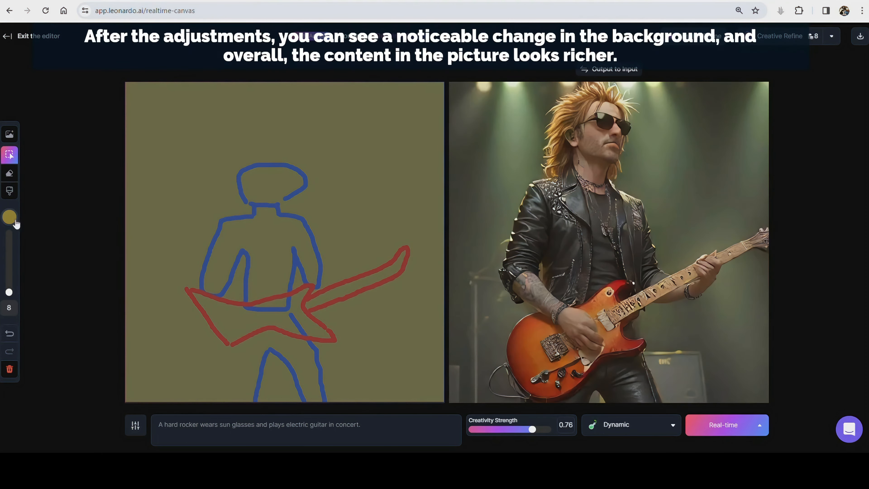
# Nudge the guitar body's outline slightly and redraw the figure's missing outer leg line in blue.
pyautogui.click(12, 218)
pyautogui.click(101, 247)
pyautogui.click(83, 389)
pyautogui.click(228, 345)
pyautogui.moveTo(229, 346); pyautogui.dragTo(233, 350)
pyautogui.click(164, 346)
pyautogui.click(10, 191)
pyautogui.moveTo(241, 312); pyautogui.dragTo(216, 400)
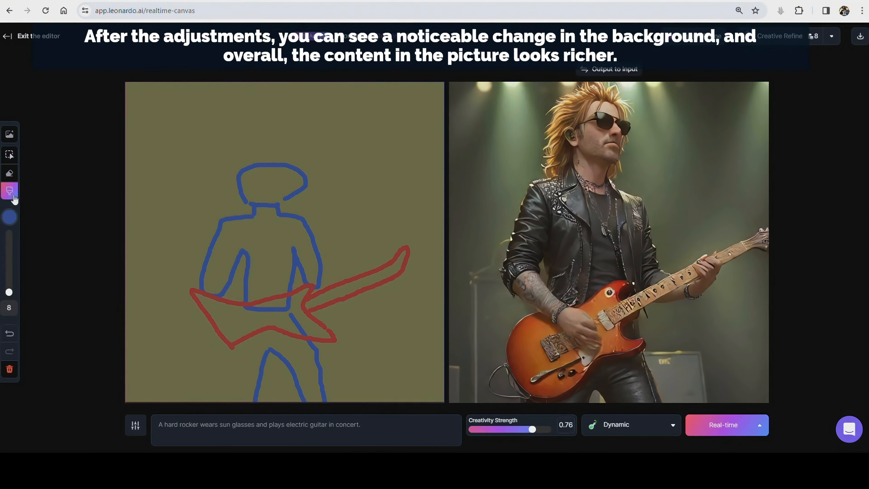
# Fill the guitar's body and neck with bright red brush strokes.
pyautogui.click(9, 217)
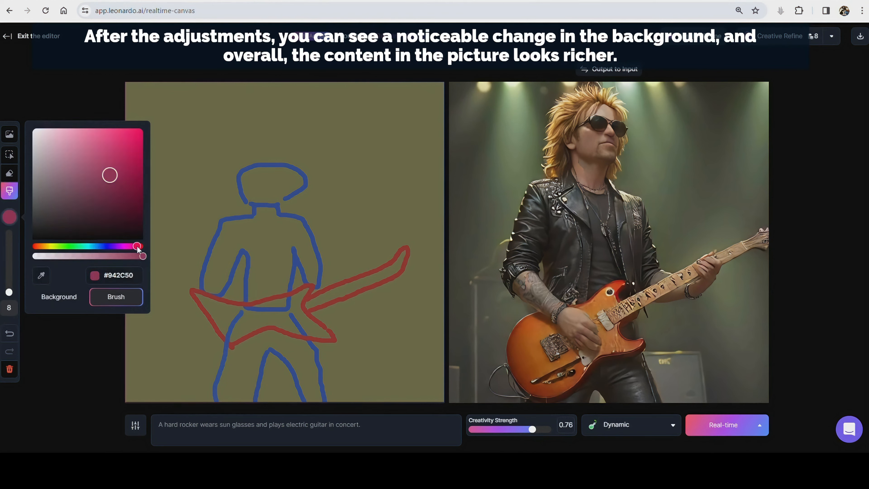
pyautogui.moveTo(137, 247); pyautogui.dragTo(142, 246)
pyautogui.click(134, 141)
pyautogui.click(207, 309)
pyautogui.moveTo(202, 295)
pyautogui.mouseDown()
pyautogui.moveTo(320, 333)
pyautogui.moveTo(339, 292)
pyautogui.moveTo(368, 287)
pyautogui.mouseUp()
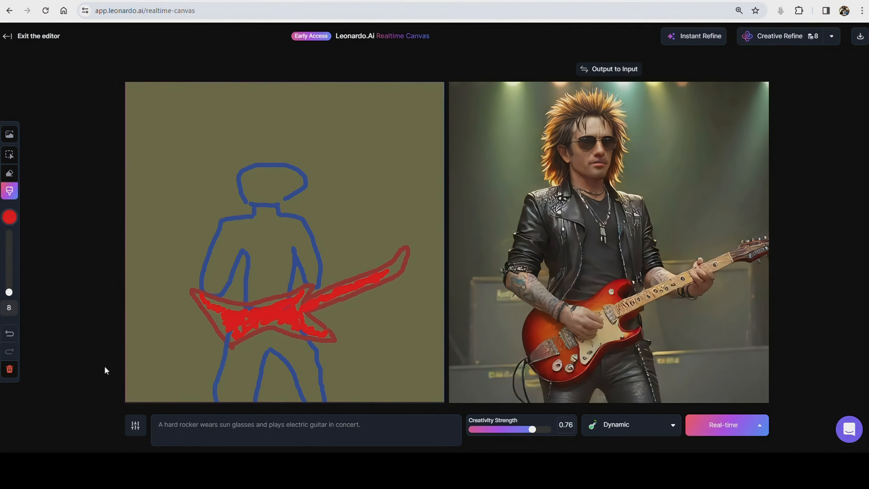
# Paint two black ovals on the figure's face as sunglasses.
pyautogui.click(9, 217)
pyautogui.click(31, 243)
pyautogui.moveTo(253, 176); pyautogui.dragTo(288, 181)
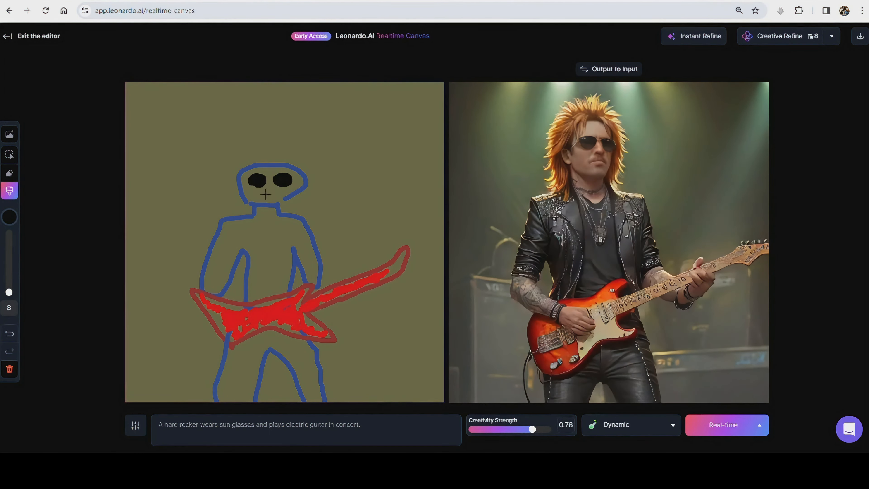
# Raise the Creativity Strength to 0.88 and run Creative Refine on the rocker image.
pyautogui.moveTo(539, 432); pyautogui.dragTo(545, 434)
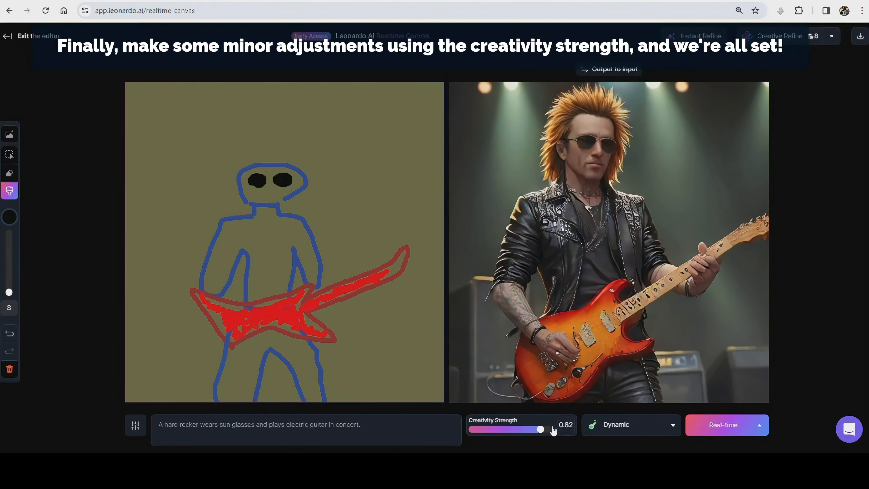
pyautogui.click(542, 432)
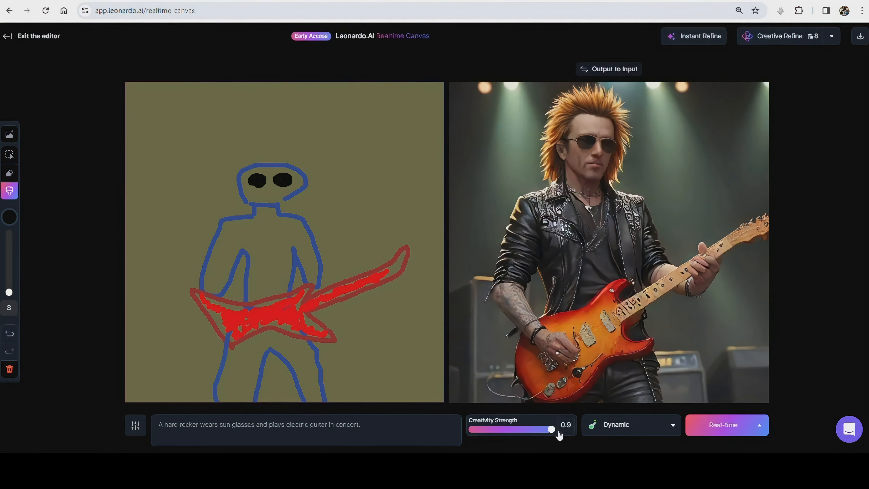
pyautogui.click(550, 432)
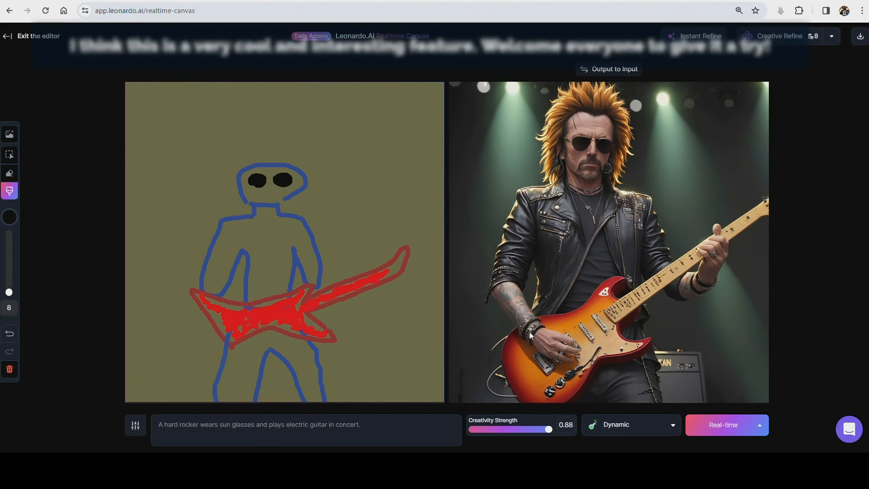
pyautogui.click(742, 40)
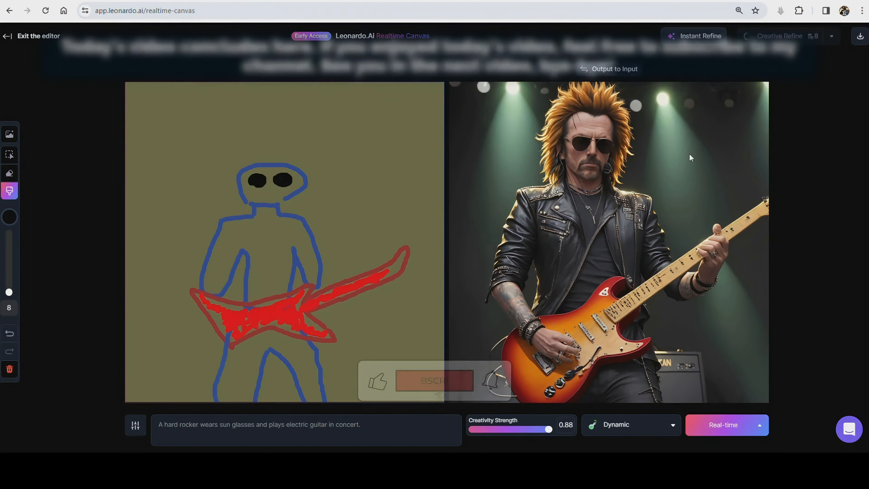